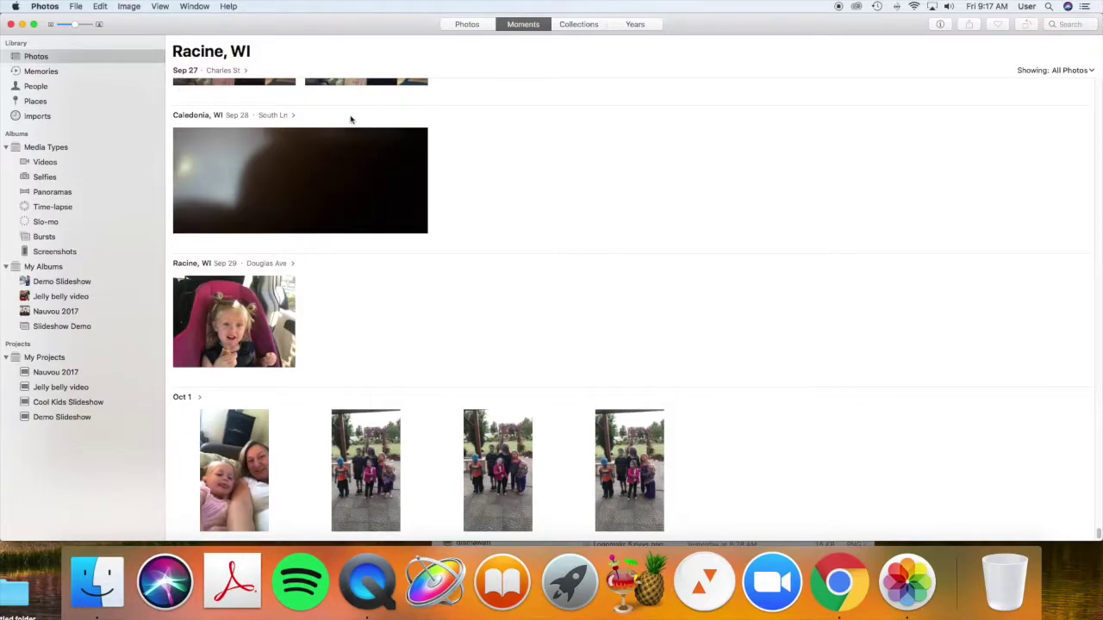
Start a File > Import and browse Take State > Family photos > album…pt1 to Clapier Family (1).jpg
{"action": "left_click", "coordinate": [76, 7]}
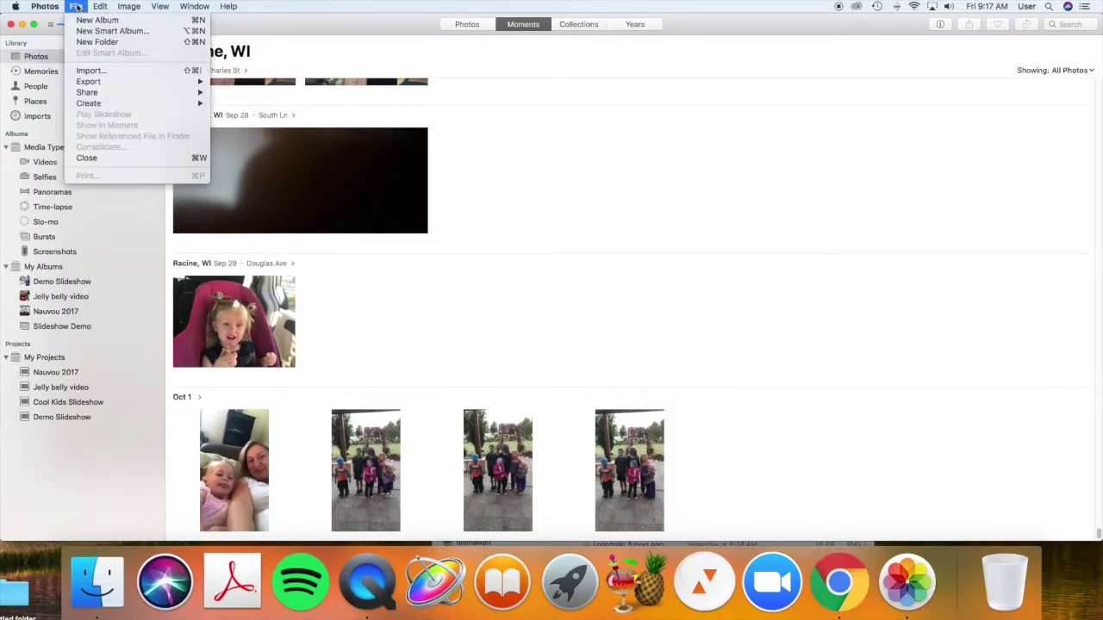
{"action": "left_click", "coordinate": [92, 73]}
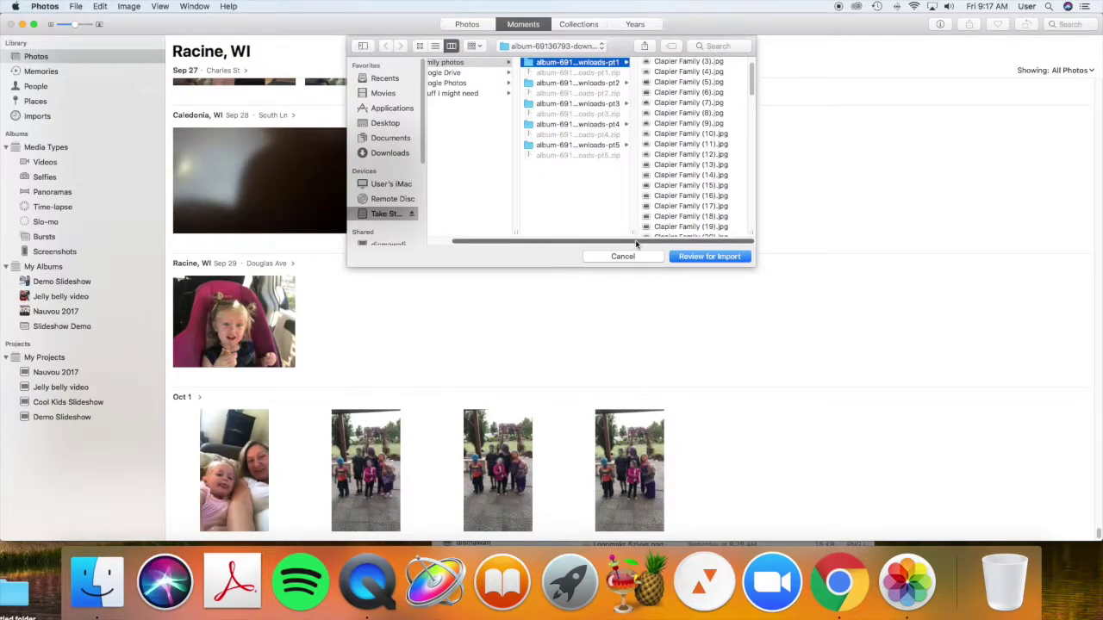
{"action": "left_click_drag", "start_coordinate": [639, 239], "coordinate": [511, 250]}
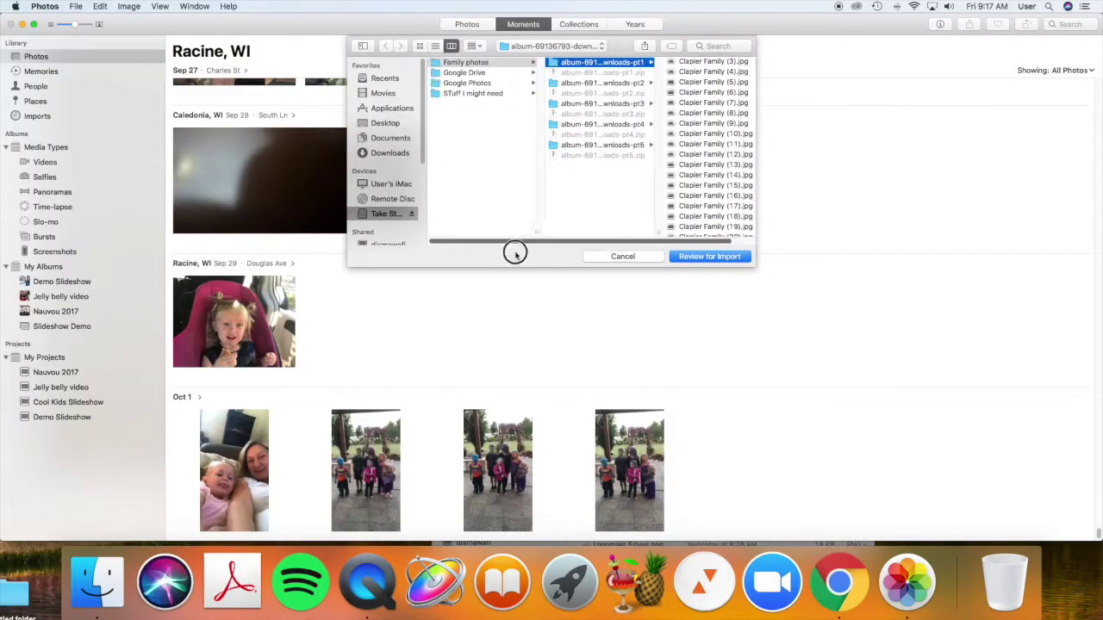
{"action": "left_click", "coordinate": [385, 215]}
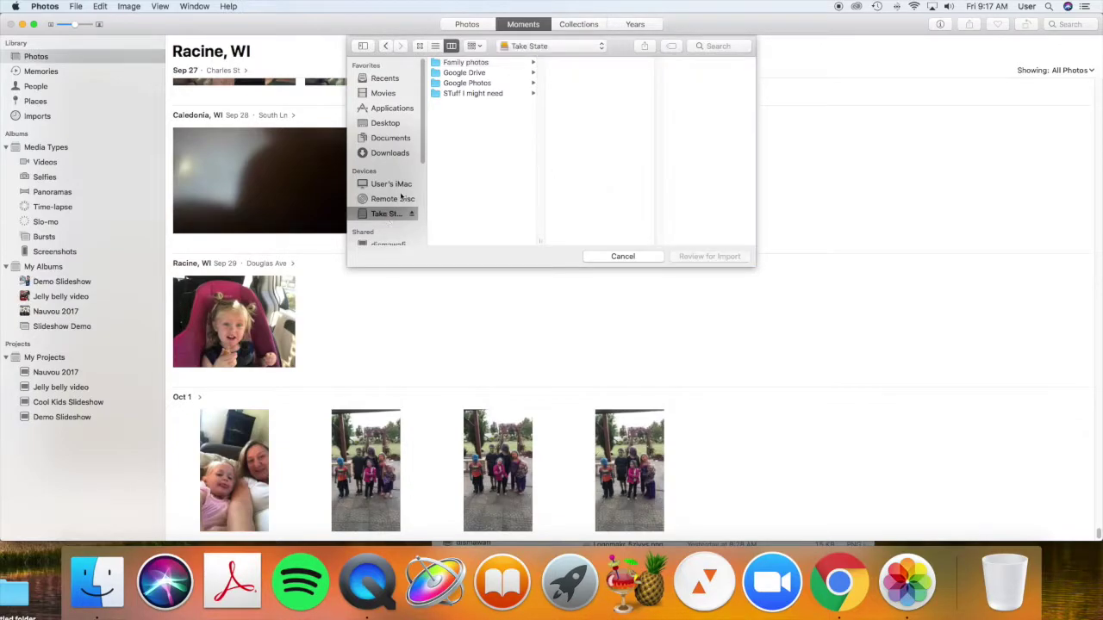
{"action": "left_click", "coordinate": [465, 64]}
{"action": "left_click", "coordinate": [617, 63]}
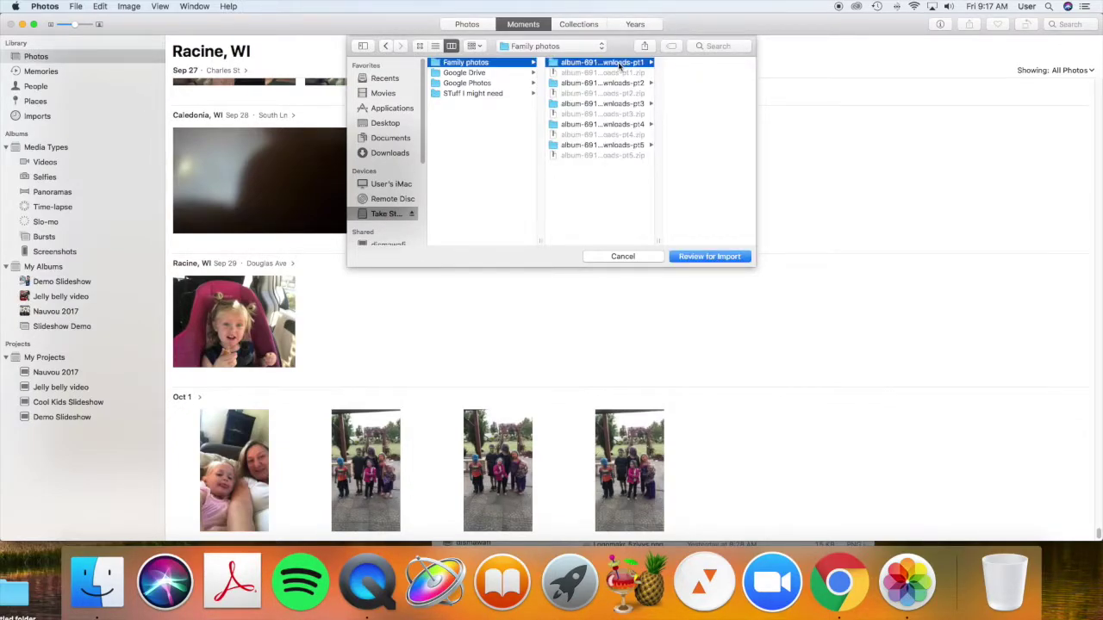
{"action": "left_click", "coordinate": [722, 64]}
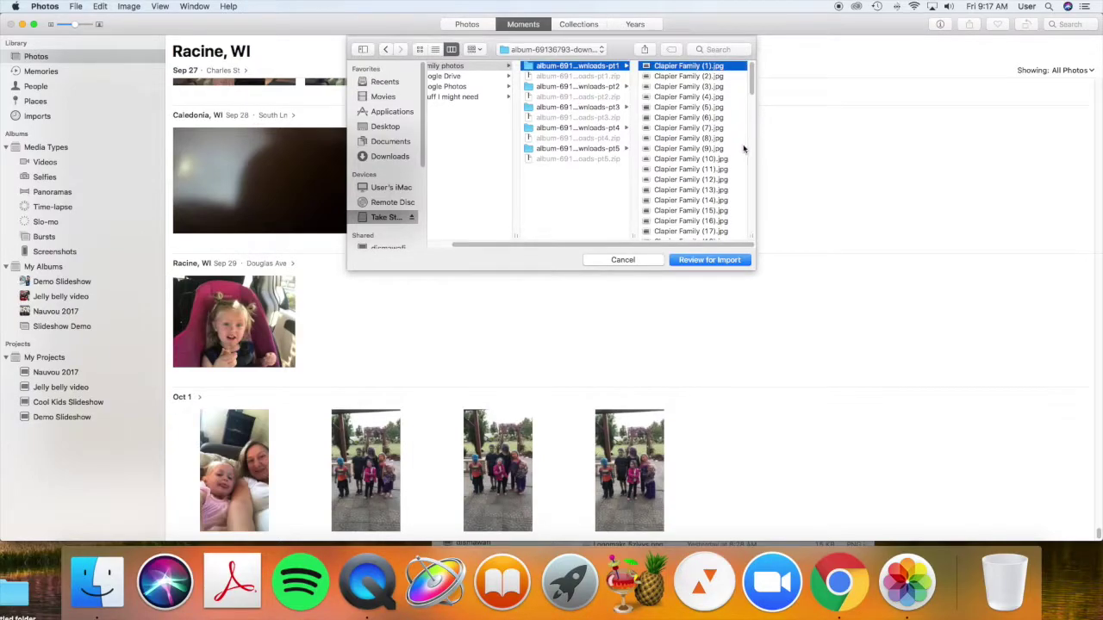
Select Clapier Family (1).jpg through (94).jpg in the first album folder
{"action": "left_click_drag", "start_coordinate": [633, 82], "coordinate": [603, 49]}
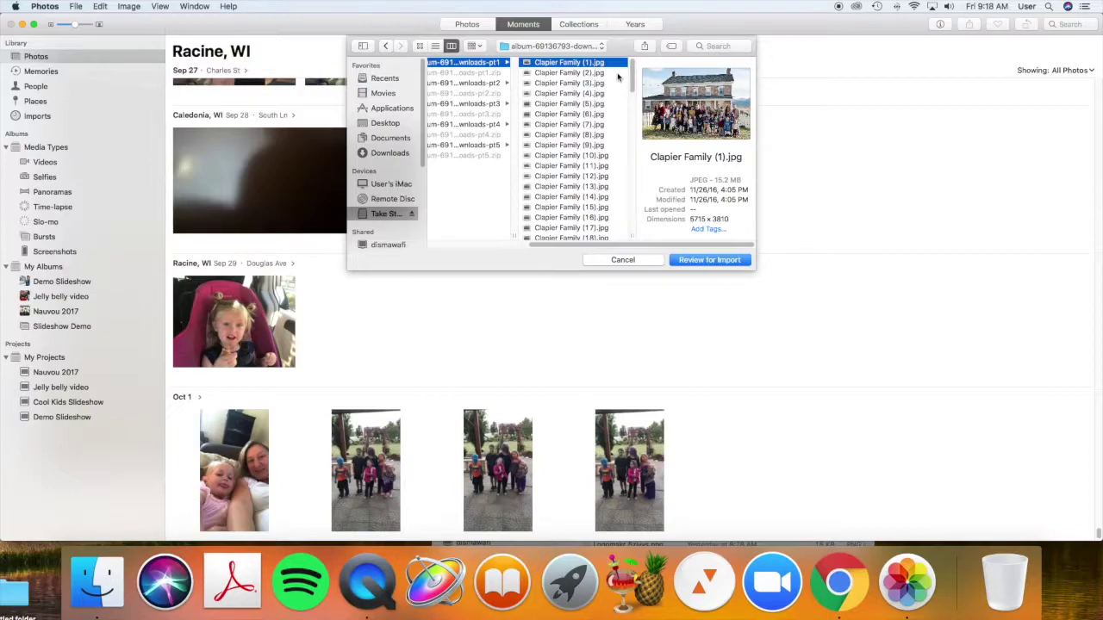
{"action": "left_click", "coordinate": [603, 114]}
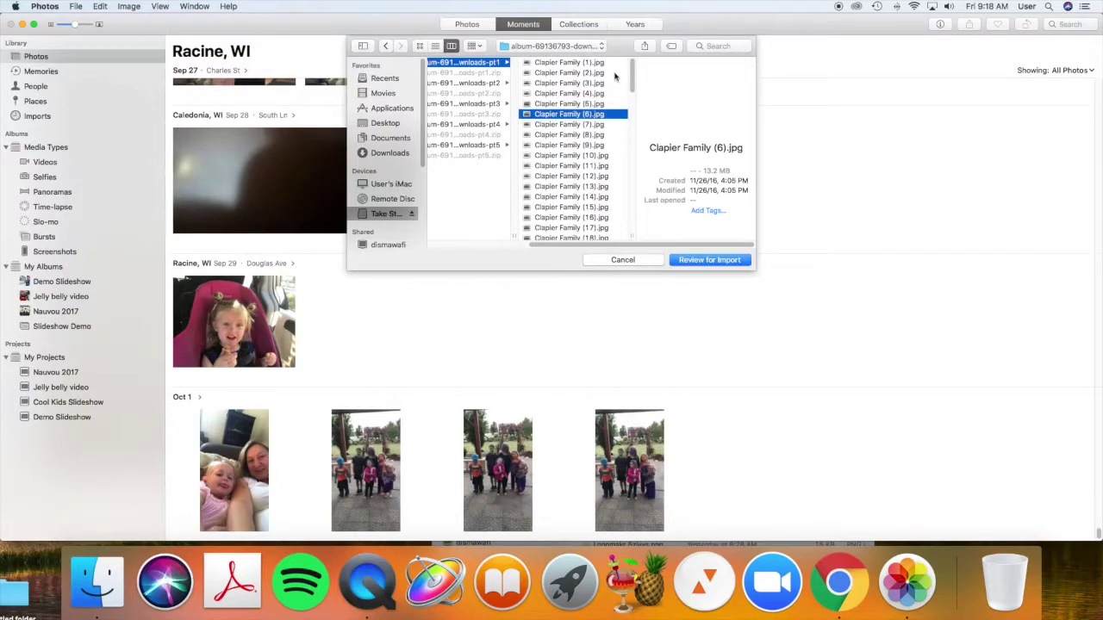
{"action": "left_click_drag", "start_coordinate": [623, 67], "coordinate": [598, 335]}
{"action": "left_click_drag", "start_coordinate": [596, 196], "coordinate": [584, 271]}
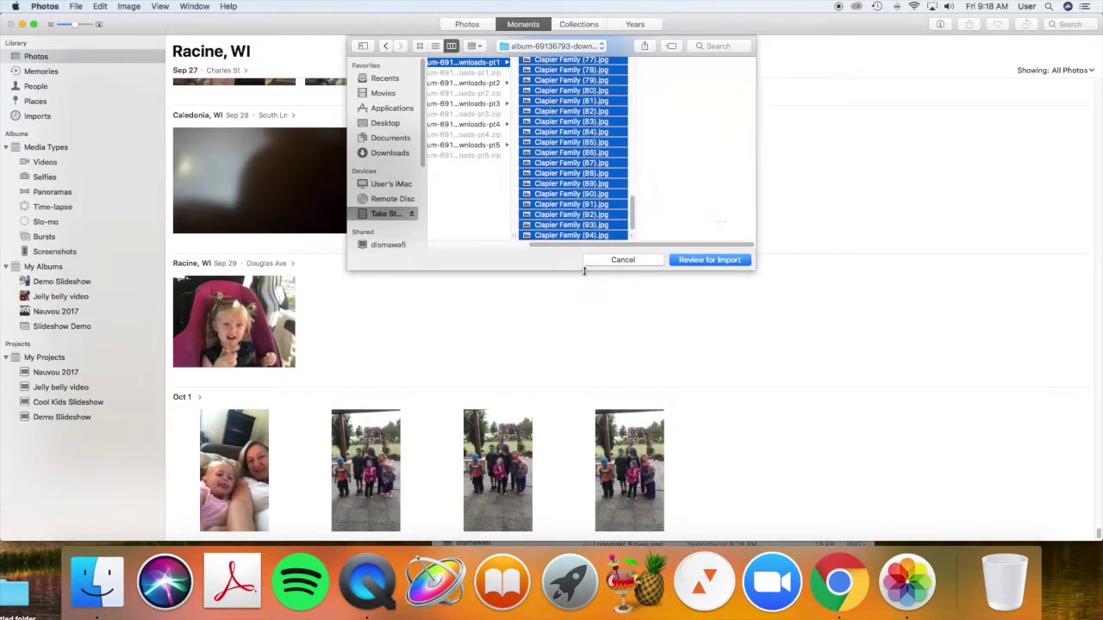
{"action": "left_click", "coordinate": [620, 156]}
{"action": "scroll", "coordinate": [591, 109], "scroll_direction": "up", "scroll_amount": 15}
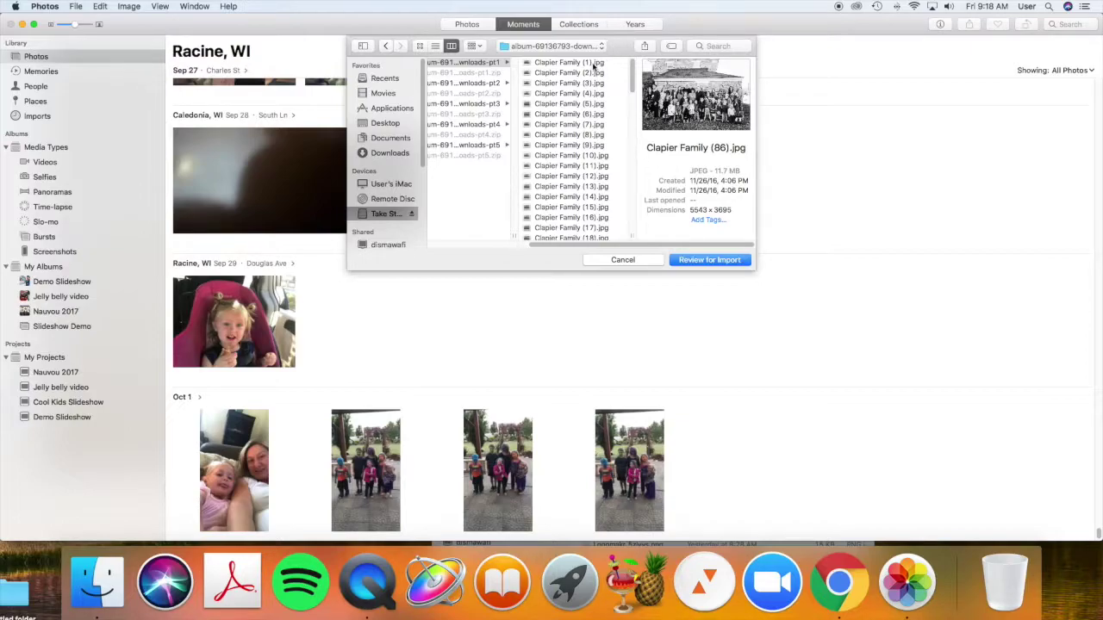
{"action": "left_click", "coordinate": [593, 67]}
{"action": "scroll", "coordinate": [618, 160], "scroll_direction": "down", "scroll_amount": 10}
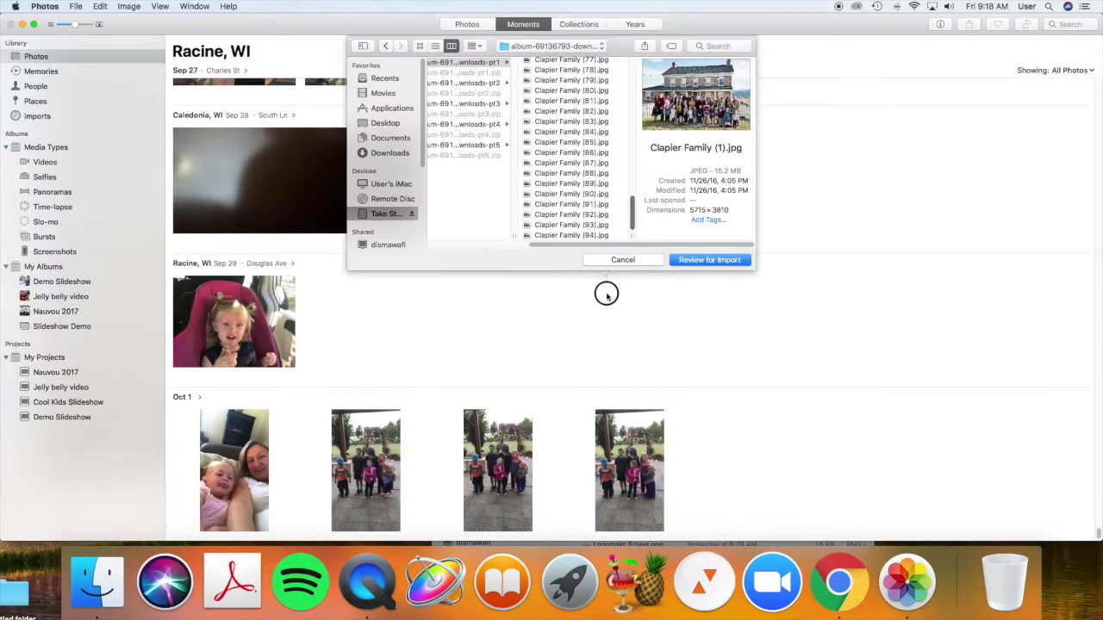
{"action": "left_click", "coordinate": [583, 235], "text": "shift"}
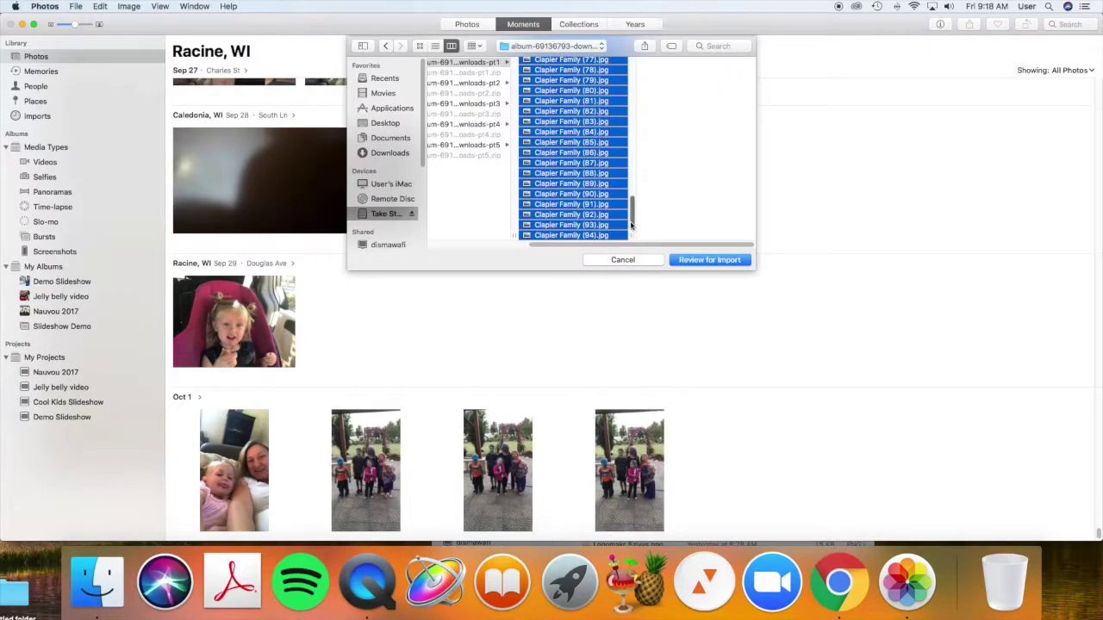
{"action": "left_click_drag", "start_coordinate": [632, 224], "coordinate": [620, 73]}
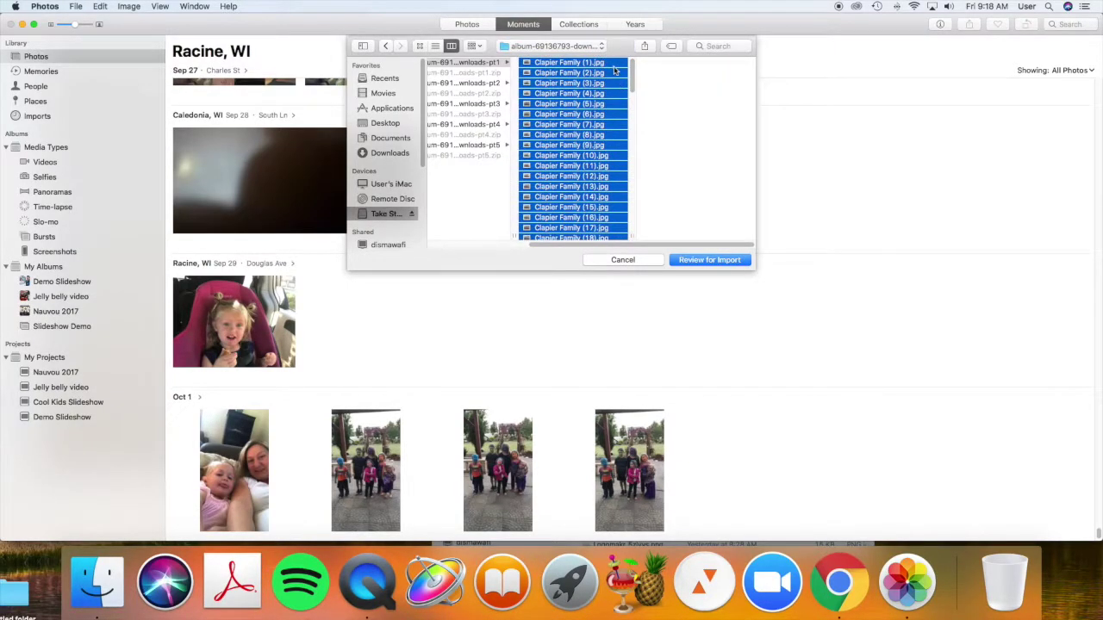
Try a first selection of Clapier Family (1), (4), (9), (15), (18), (12), (21), then preview (8) and (12)
{"action": "left_click", "coordinate": [616, 65]}
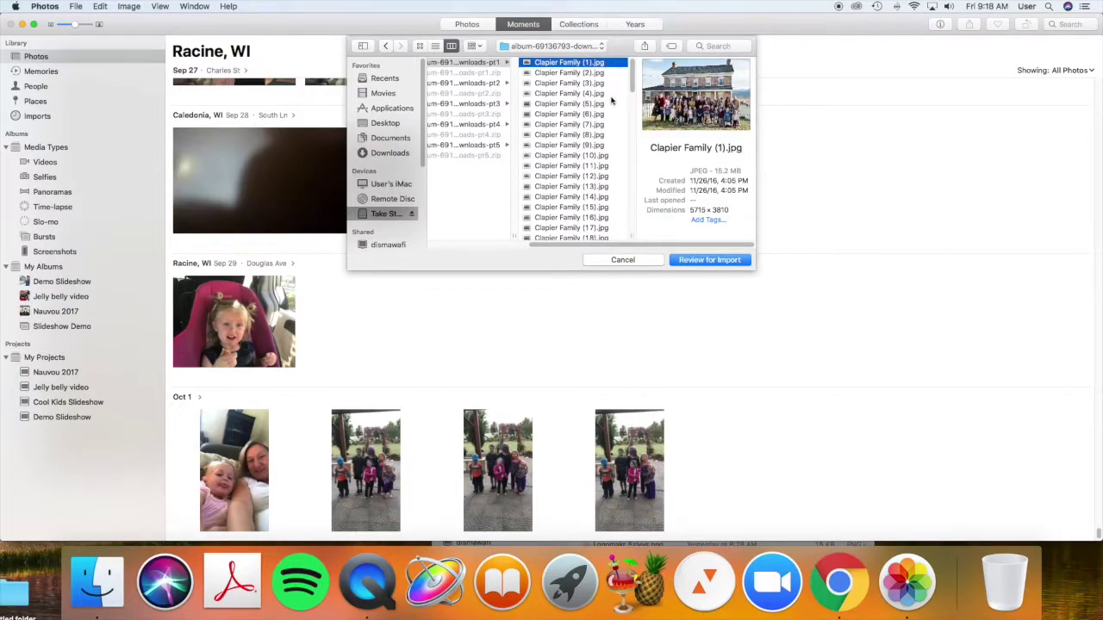
{"action": "left_click", "coordinate": [608, 95], "text": "super"}
{"action": "left_click", "coordinate": [599, 145], "text": "super"}
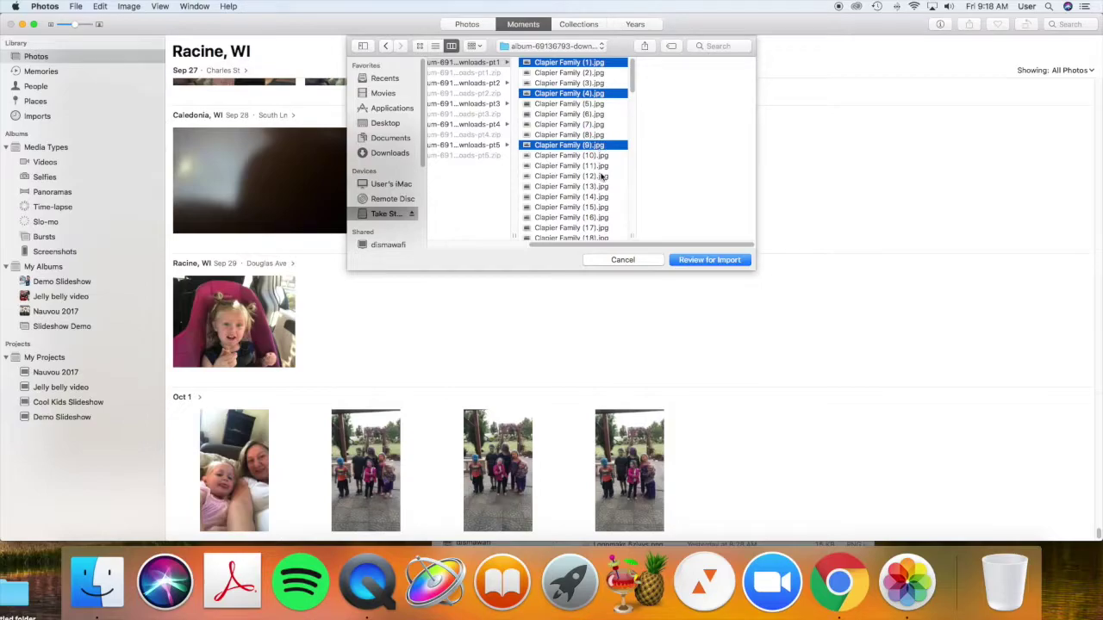
{"action": "left_click", "coordinate": [599, 207], "text": "super"}
{"action": "left_click", "coordinate": [595, 238], "text": "super"}
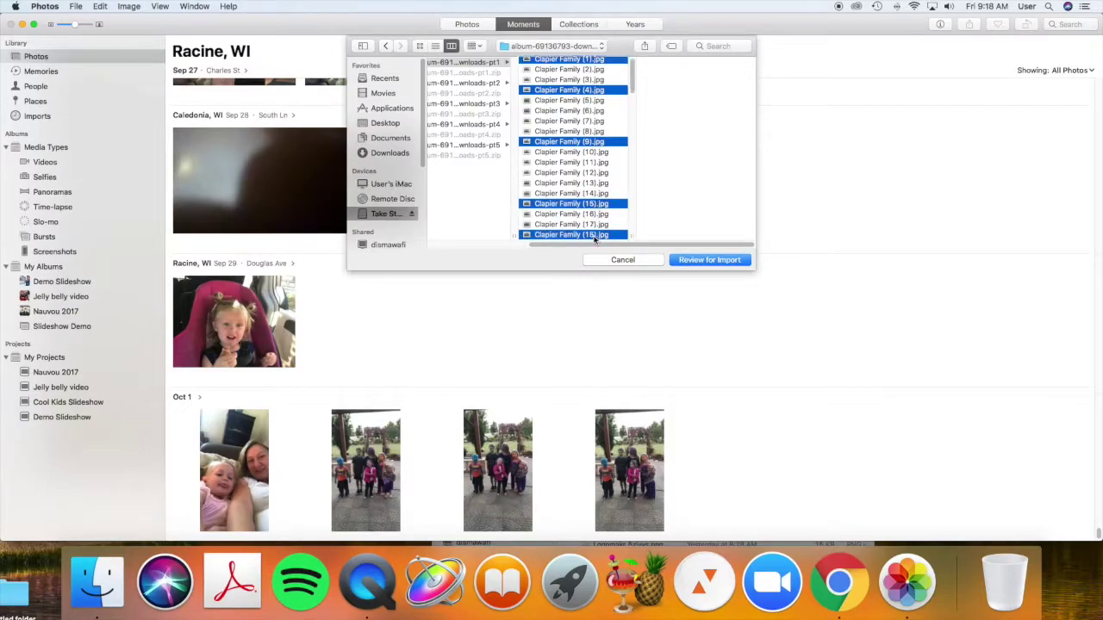
{"action": "left_click", "coordinate": [593, 172], "text": "super"}
{"action": "scroll", "coordinate": [594, 173], "scroll_direction": "down", "scroll_amount": 3}
{"action": "left_click", "coordinate": [595, 172], "text": "super"}
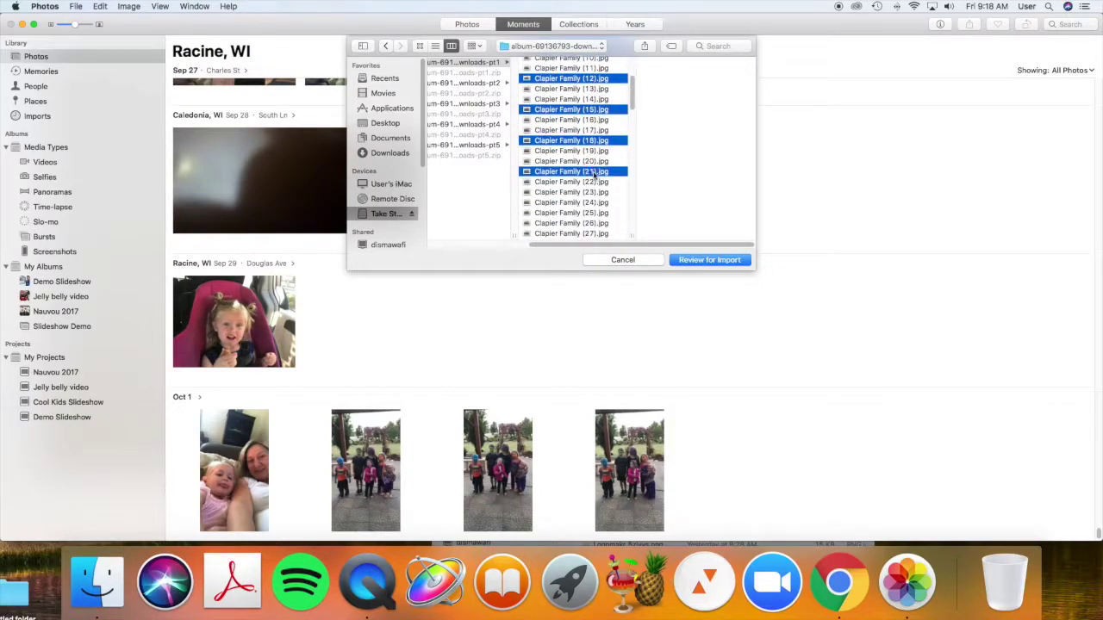
{"action": "scroll", "coordinate": [603, 151], "scroll_direction": "up", "scroll_amount": 3}
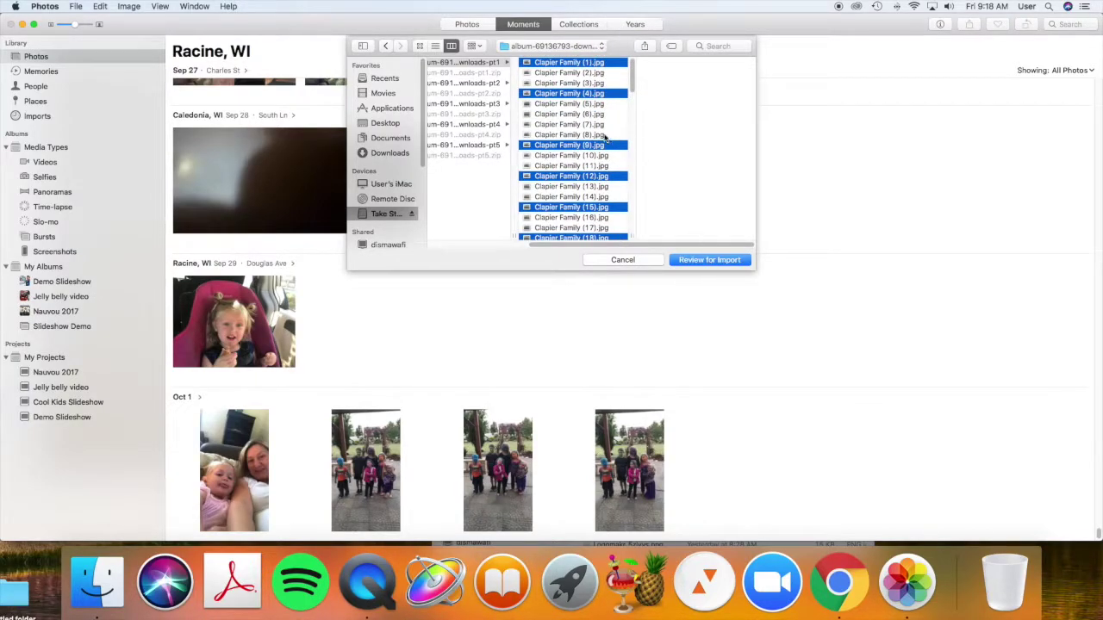
{"action": "left_click", "coordinate": [603, 136]}
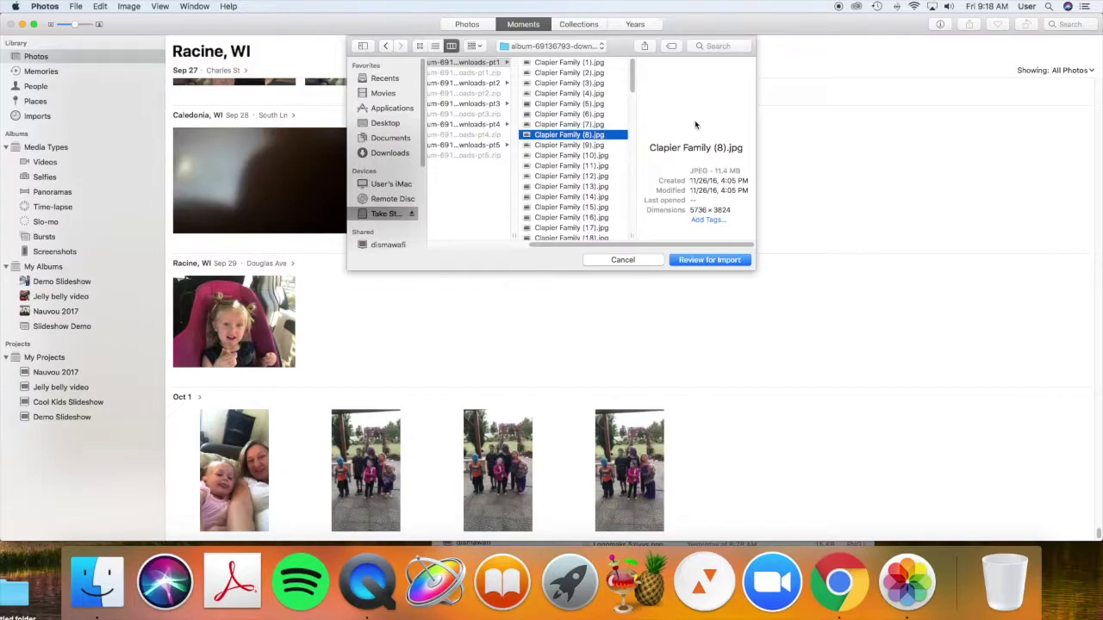
{"action": "left_click", "coordinate": [607, 178]}
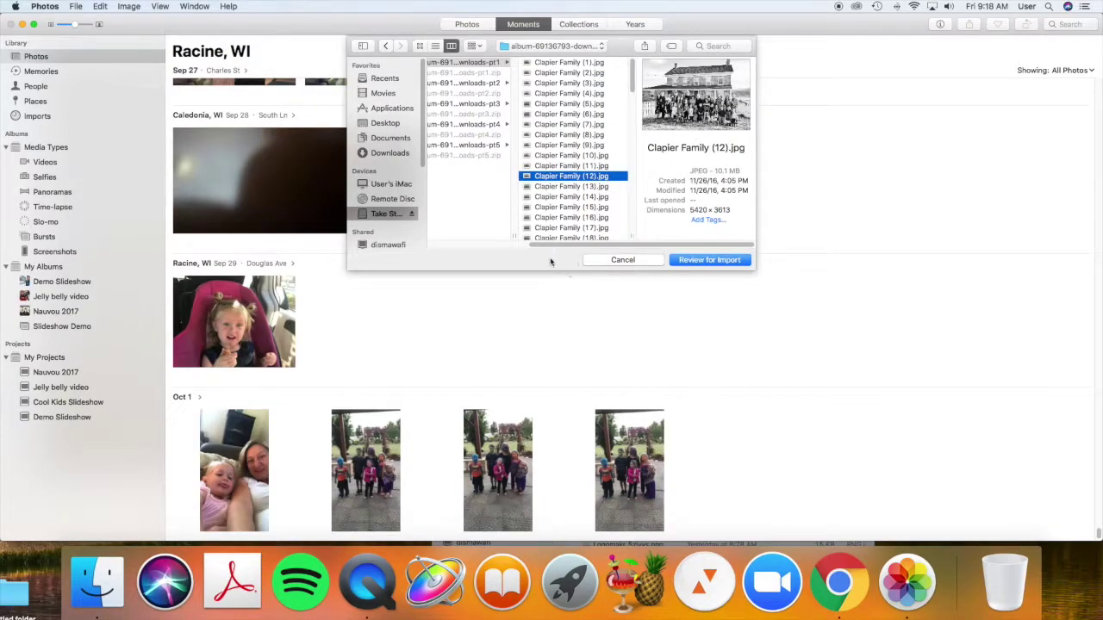
Select Clapier Family (1), (6), (13), (18), (9) and (22).jpg and send them to import review
{"action": "left_click", "coordinate": [600, 66]}
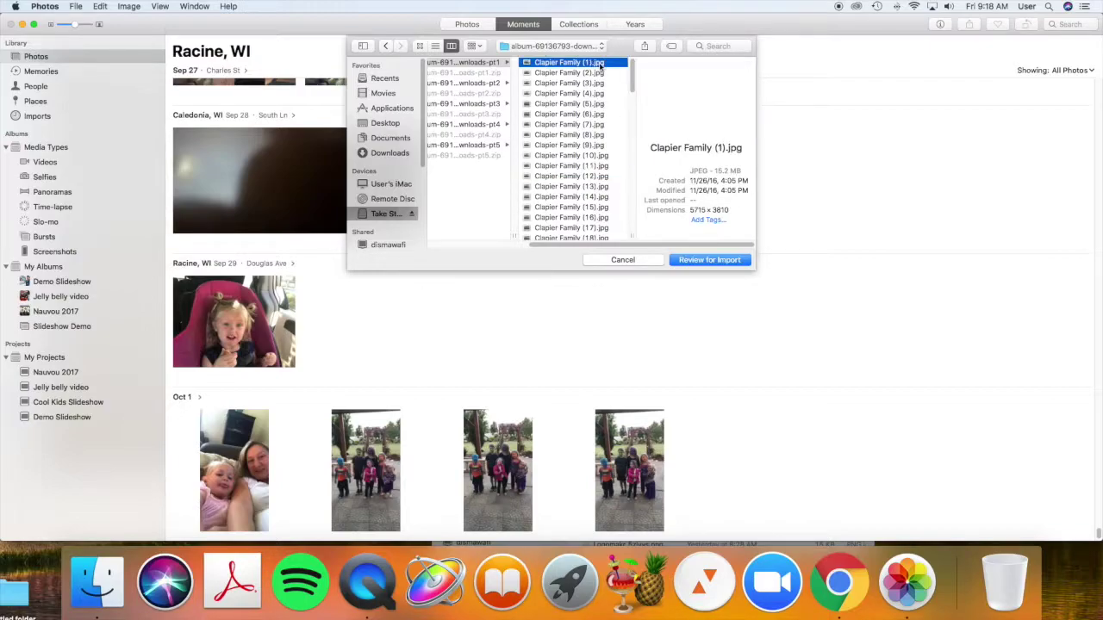
{"action": "left_click", "coordinate": [597, 114], "text": "super"}
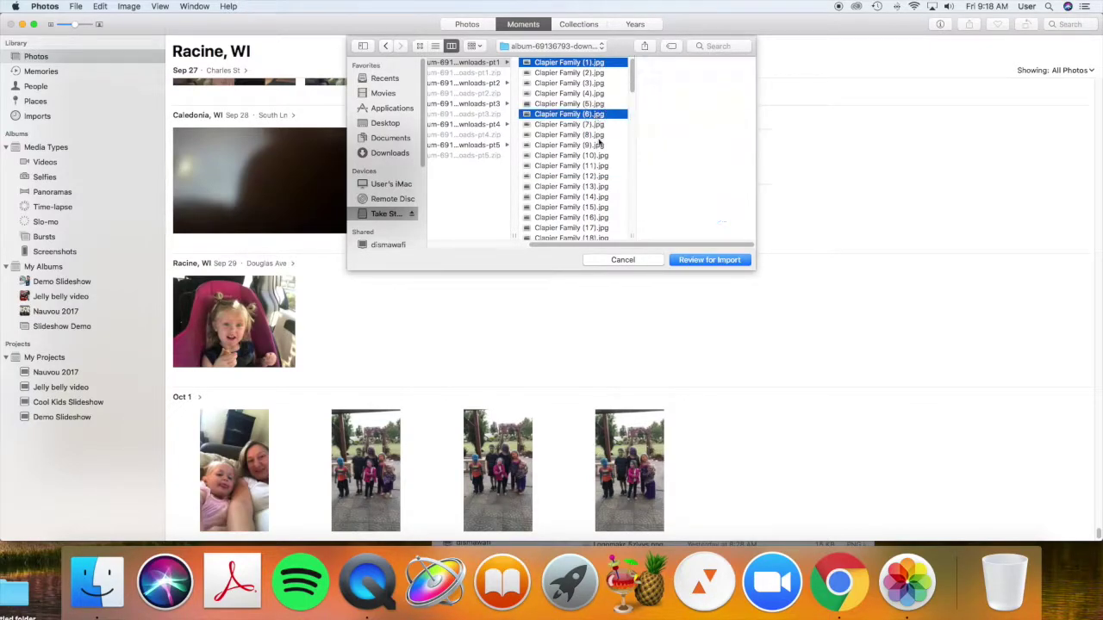
{"action": "left_click", "coordinate": [601, 186], "text": "super"}
{"action": "left_click", "coordinate": [603, 238], "text": "super"}
{"action": "left_click", "coordinate": [603, 142], "text": "super"}
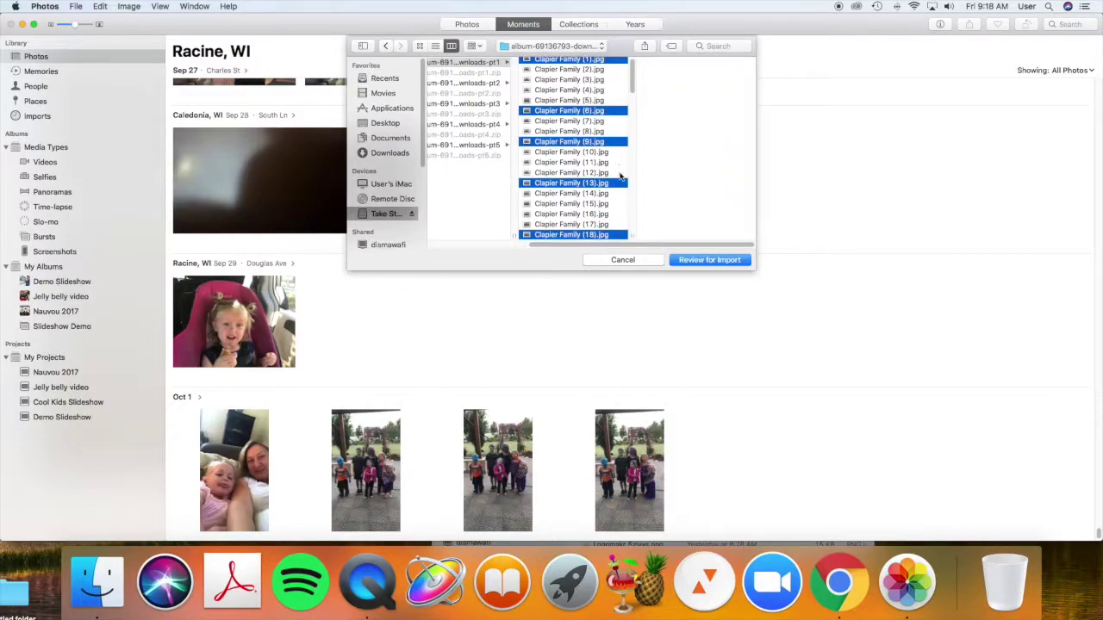
{"action": "scroll", "coordinate": [611, 187], "scroll_direction": "down", "scroll_amount": 3}
{"action": "left_click", "coordinate": [603, 205], "text": "super"}
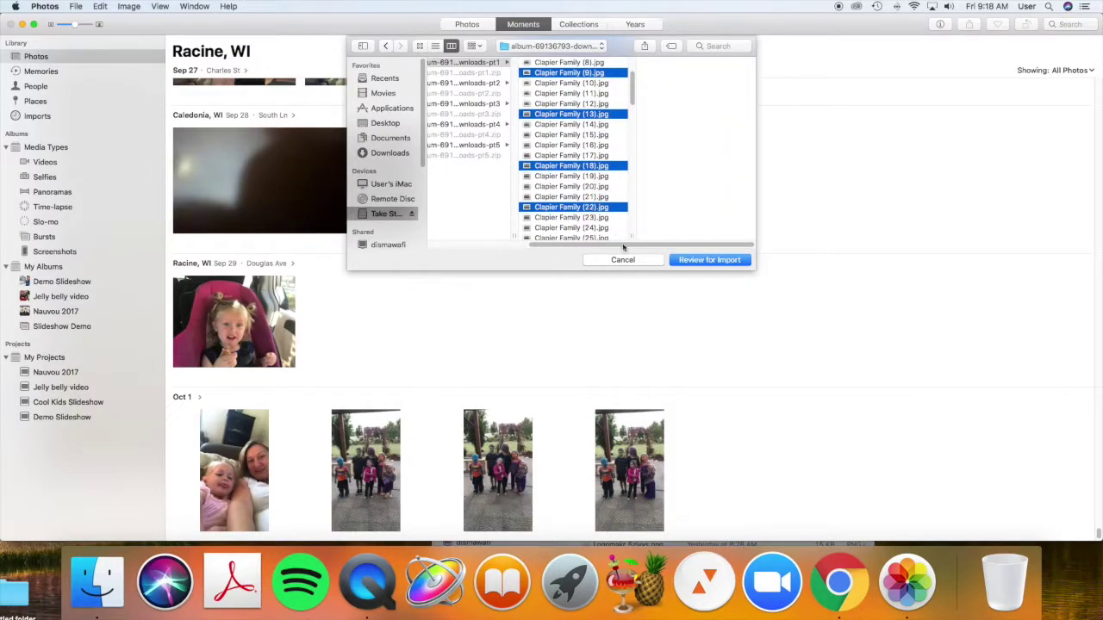
{"action": "left_click", "coordinate": [709, 259]}
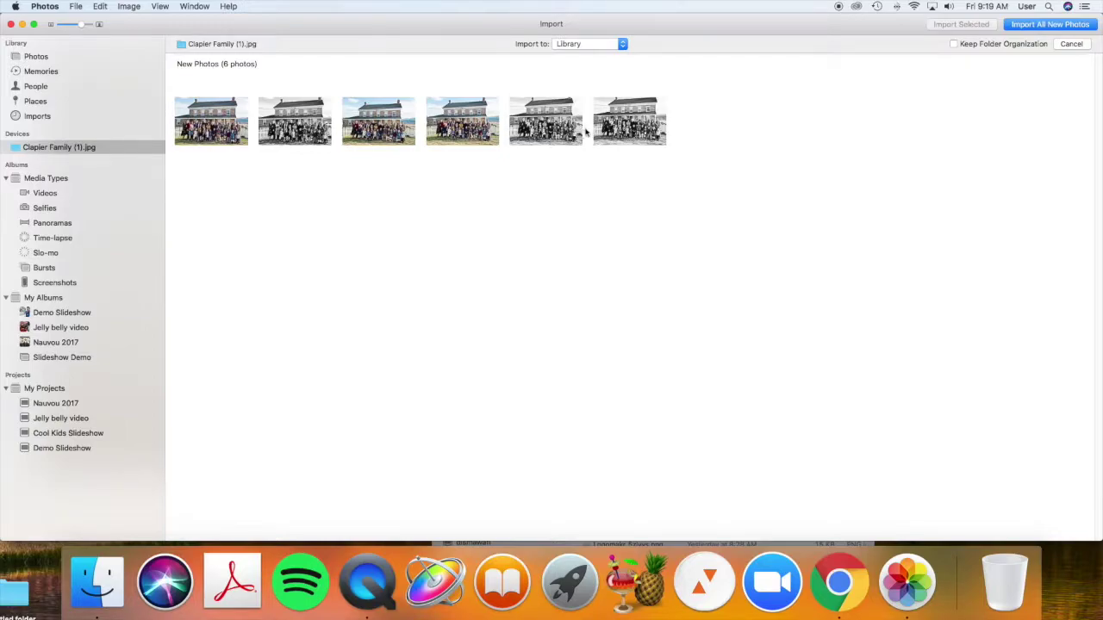
Toggle the six review thumbnails so every photo except the third is checked for import
{"action": "left_click", "coordinate": [594, 129]}
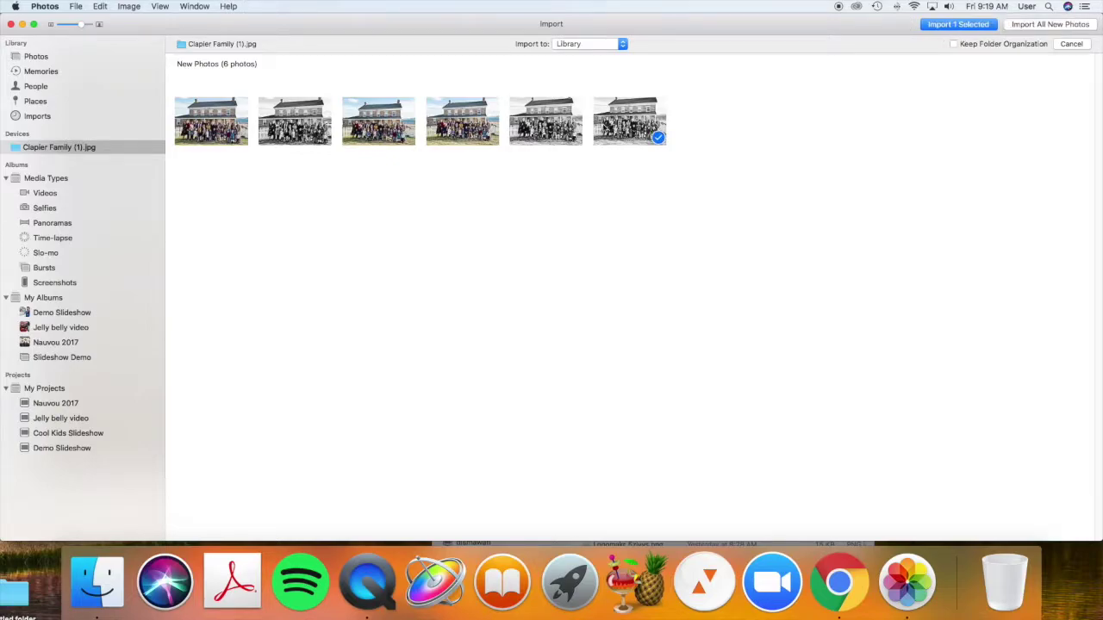
{"action": "left_click", "coordinate": [556, 129]}
{"action": "left_click", "coordinate": [479, 137]}
{"action": "left_click", "coordinate": [409, 137]}
{"action": "left_click", "coordinate": [308, 139]}
{"action": "left_click", "coordinate": [223, 140]}
Create a new album named Family Pics as the import destination
{"action": "left_click", "coordinate": [594, 49]}
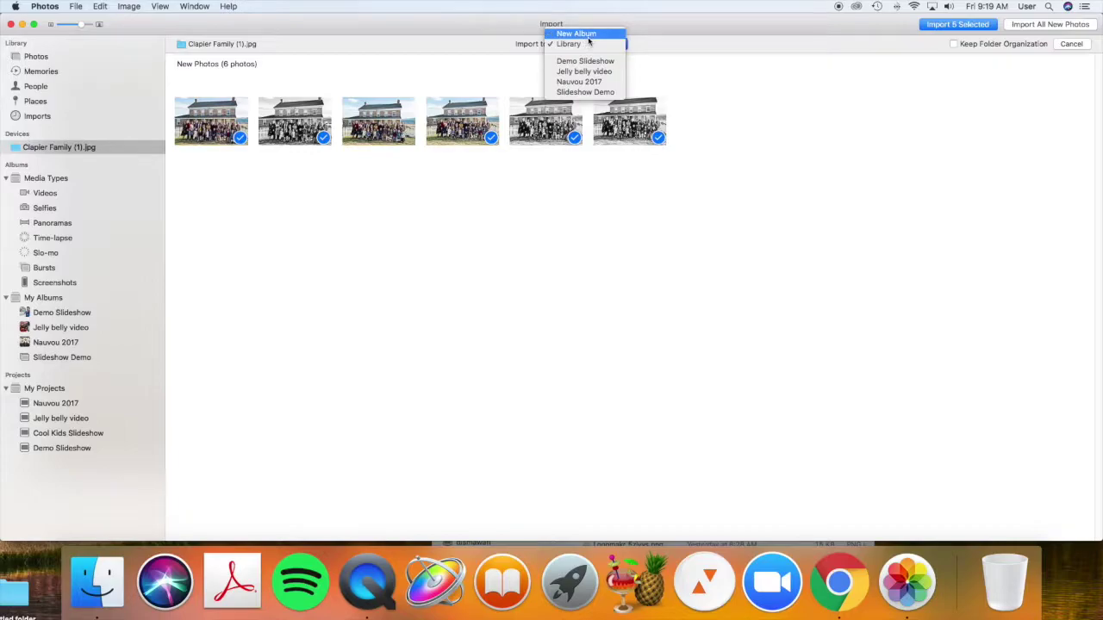
{"action": "left_click", "coordinate": [589, 37]}
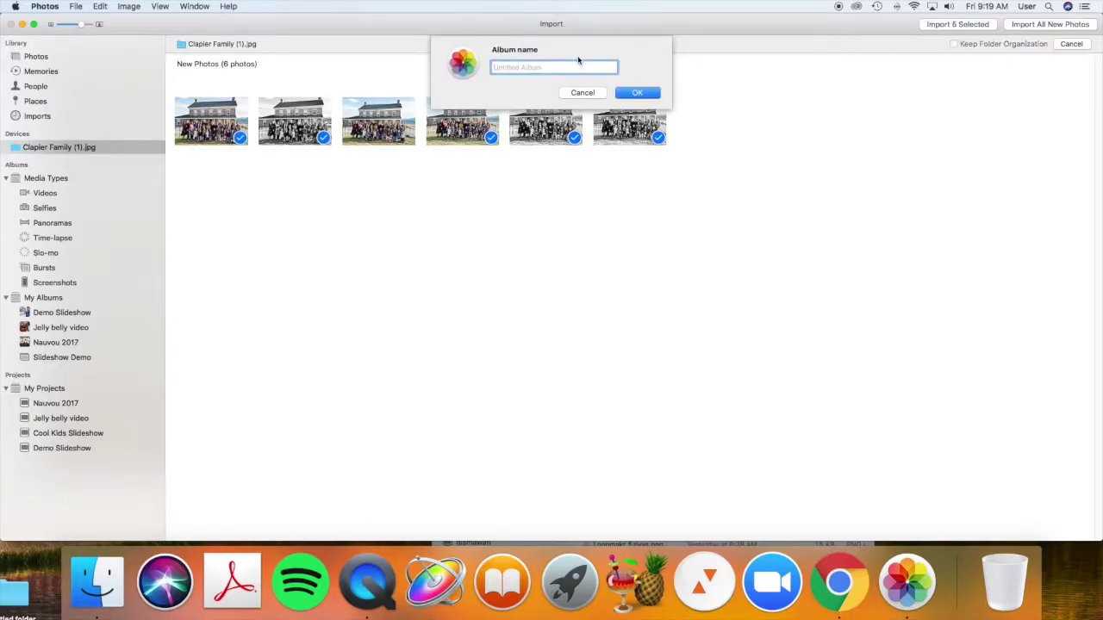
{"action": "type", "text": "FA"}
{"action": "left_click", "coordinate": [648, 92]}
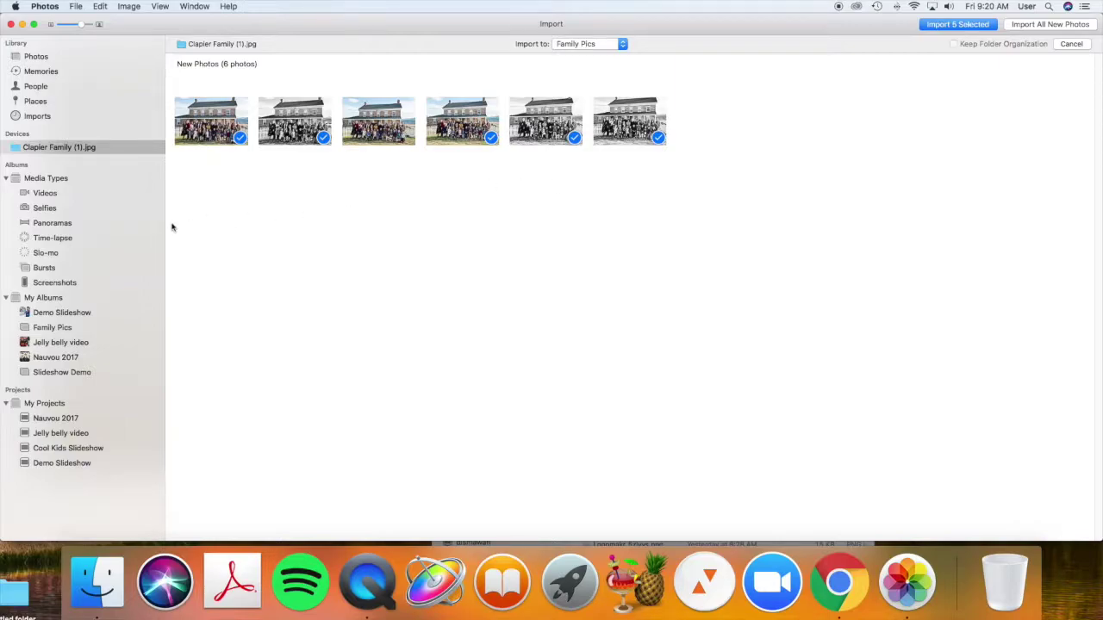
{"action": "left_click", "coordinate": [594, 44]}
Keep Family Pics as the destination and import the 5 selected photos
{"action": "left_click", "coordinate": [521, 86]}
{"action": "left_click", "coordinate": [595, 44]}
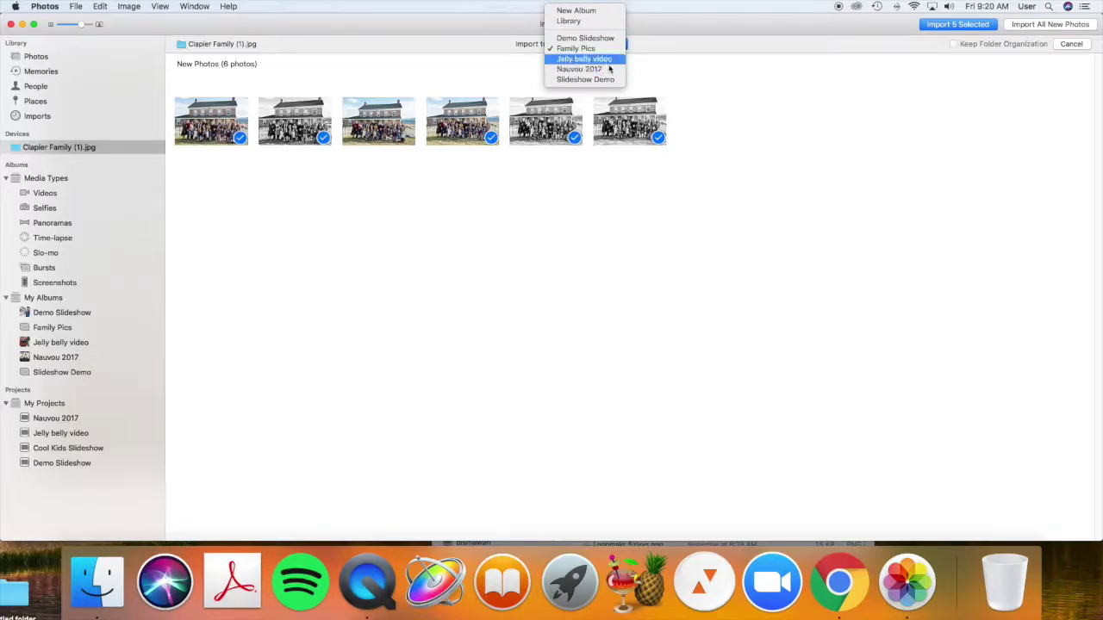
{"action": "left_click", "coordinate": [513, 73]}
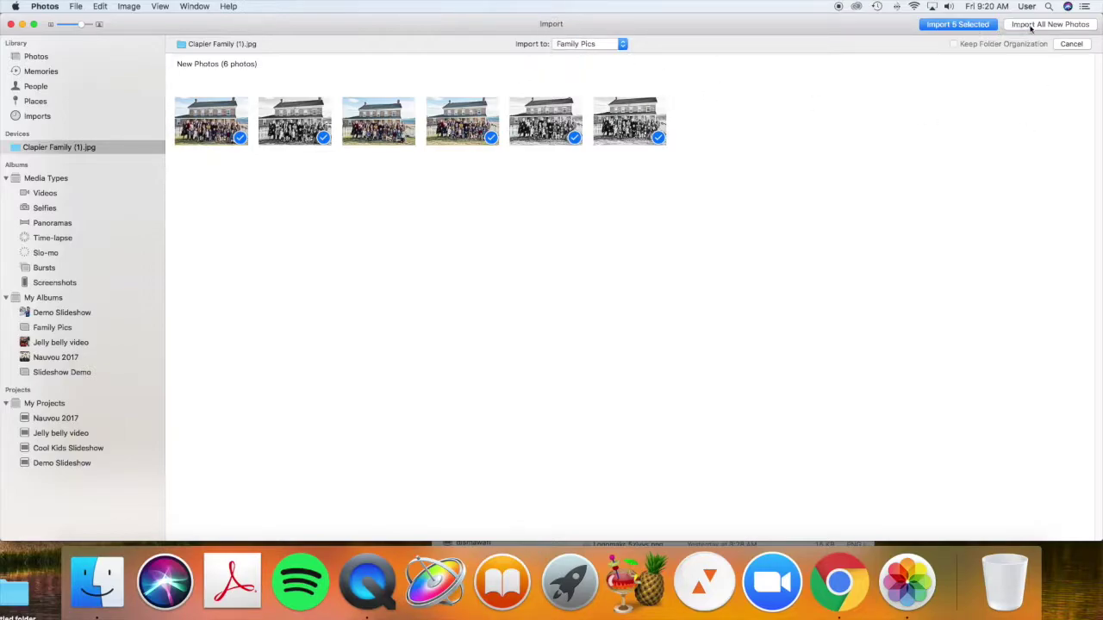
{"action": "left_click", "coordinate": [972, 29]}
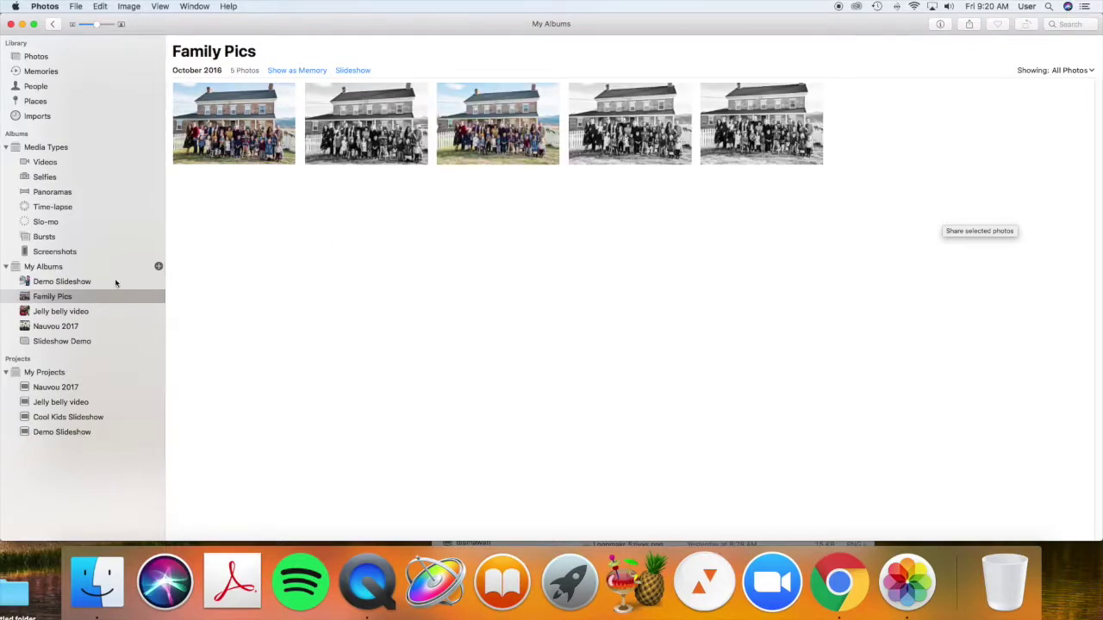
Open the third Family Pics photo, dated October 12, 2016, in the full-size viewer
{"action": "left_click", "coordinate": [557, 161]}
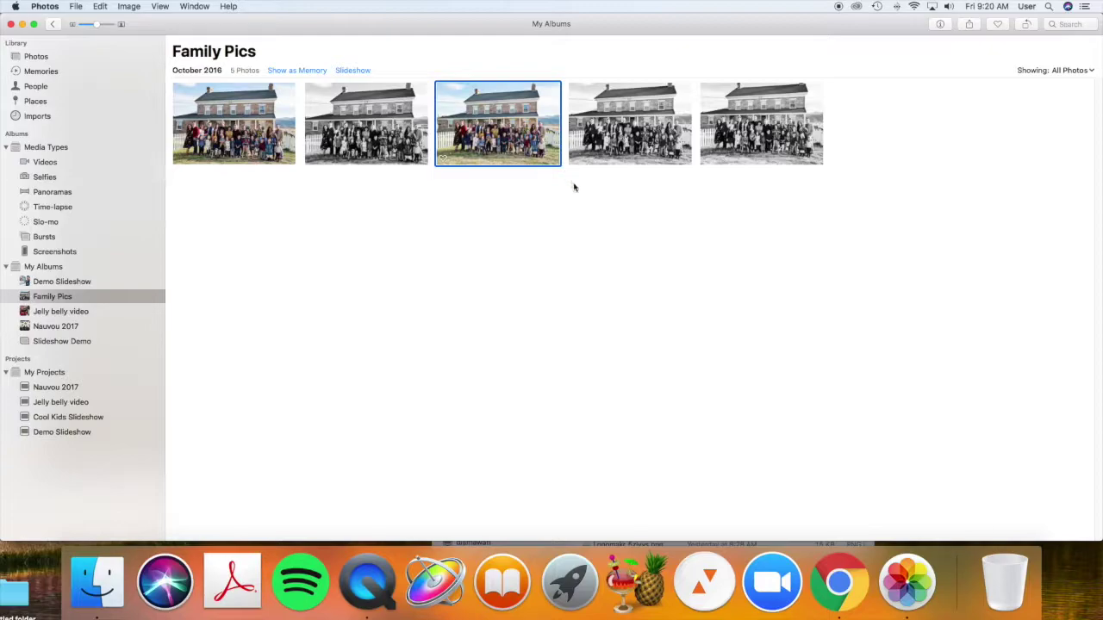
{"action": "key", "text": "space"}
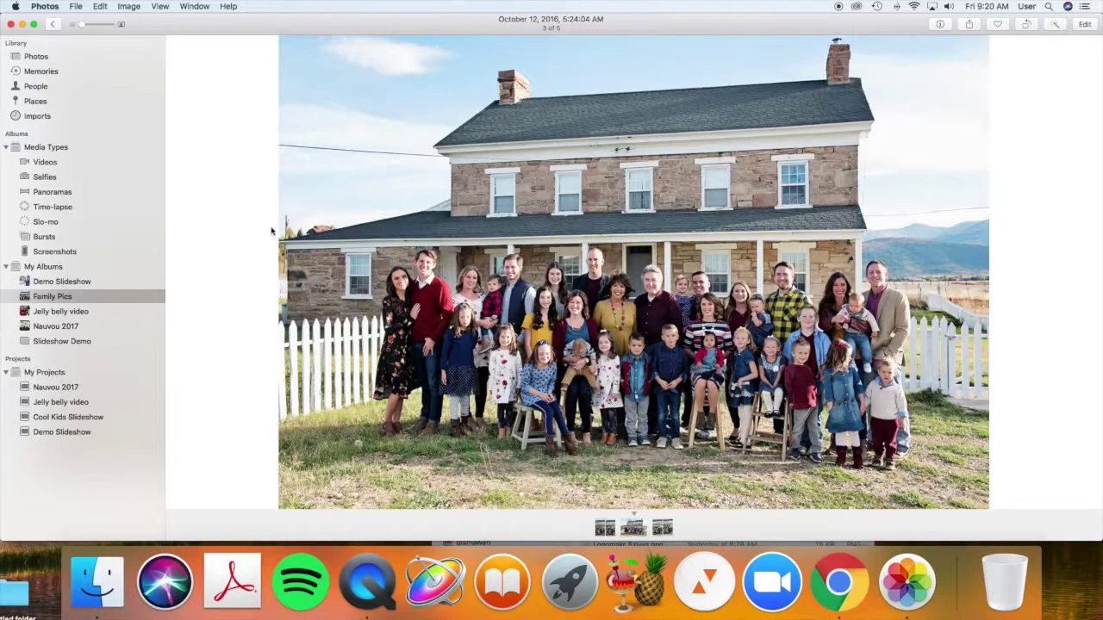
{"action": "left_click", "coordinate": [249, 244]}
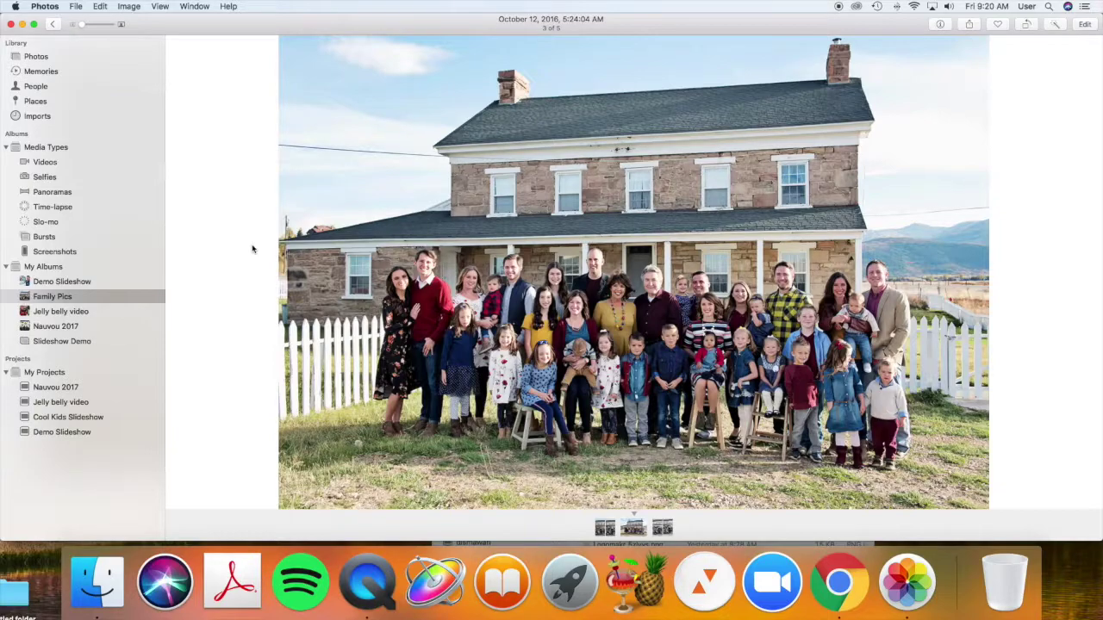